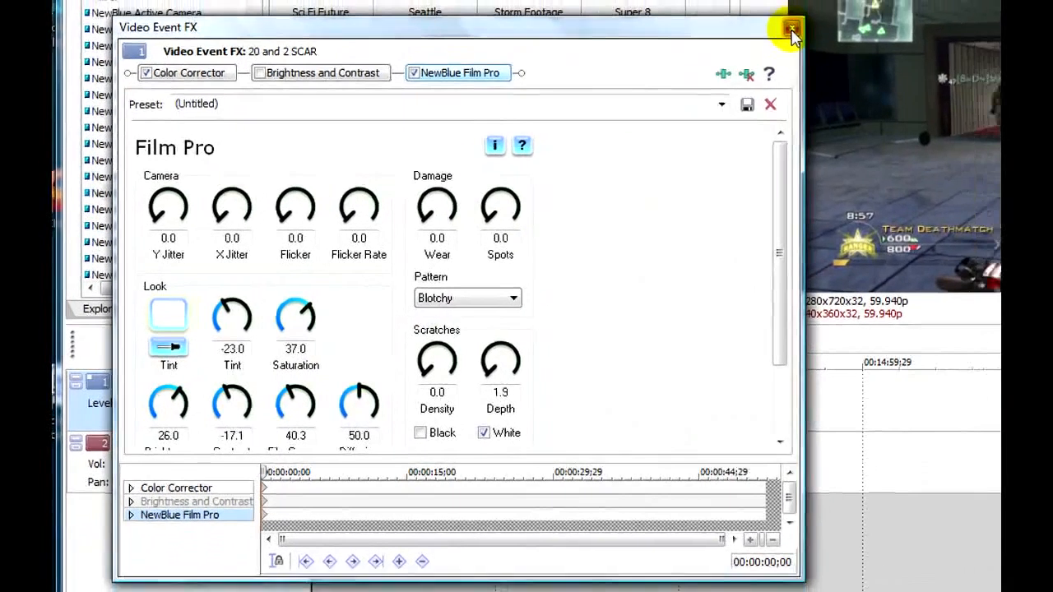
Preview the clip with its effects applied and return the playhead to about 00:00:23;22
{"action": "left_click", "coordinate": [828, 12]}
{"action": "left_click", "coordinate": [304, 585]}
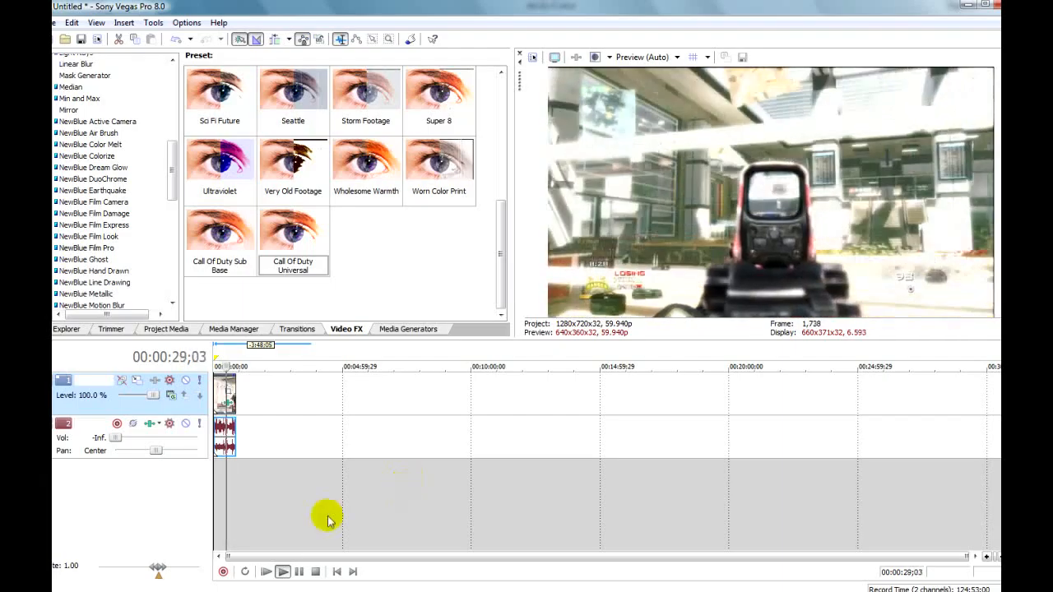
{"action": "left_click", "coordinate": [299, 571]}
{"action": "left_click_drag", "start_coordinate": [230, 366], "coordinate": [224, 365]}
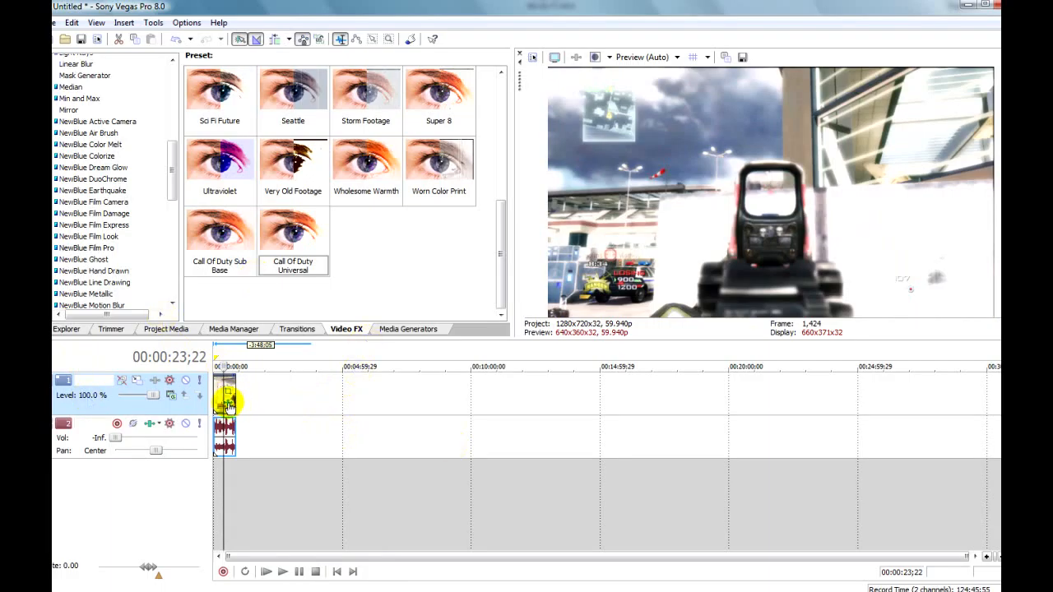
Lower the Diffusion of the clip's NewBlue Film Pro effect to about 20.9 and close the effect settings
{"action": "left_click", "coordinate": [227, 403]}
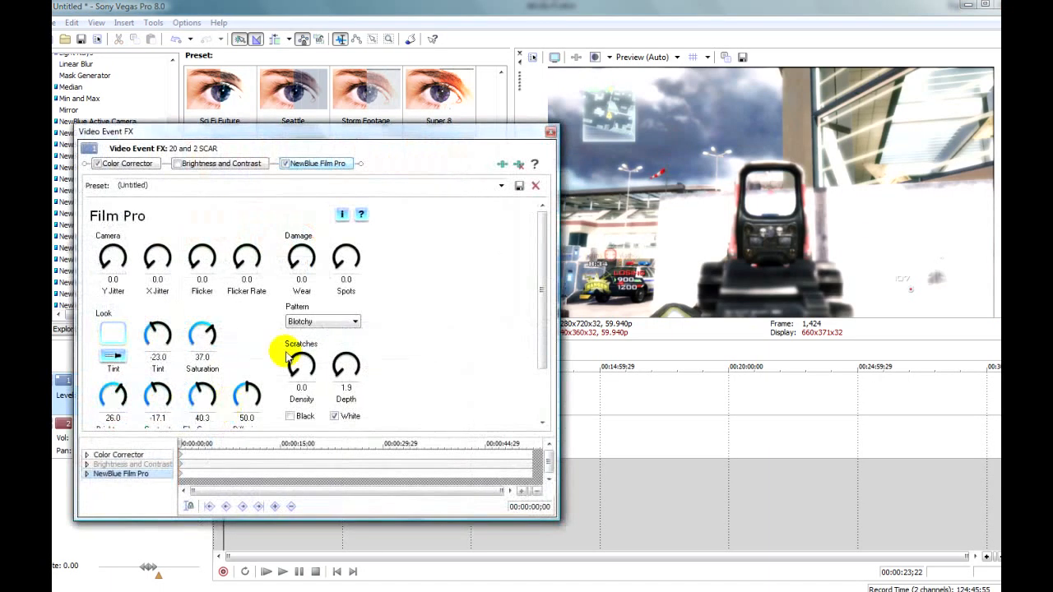
{"action": "left_click_drag", "start_coordinate": [430, 129], "coordinate": [579, 120]}
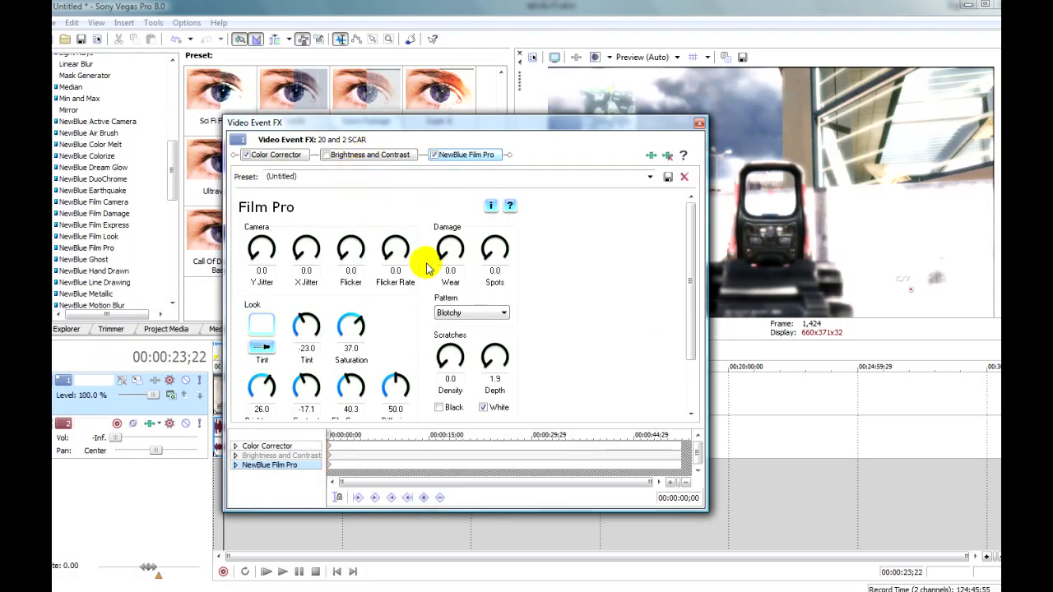
{"action": "left_click", "coordinate": [691, 414]}
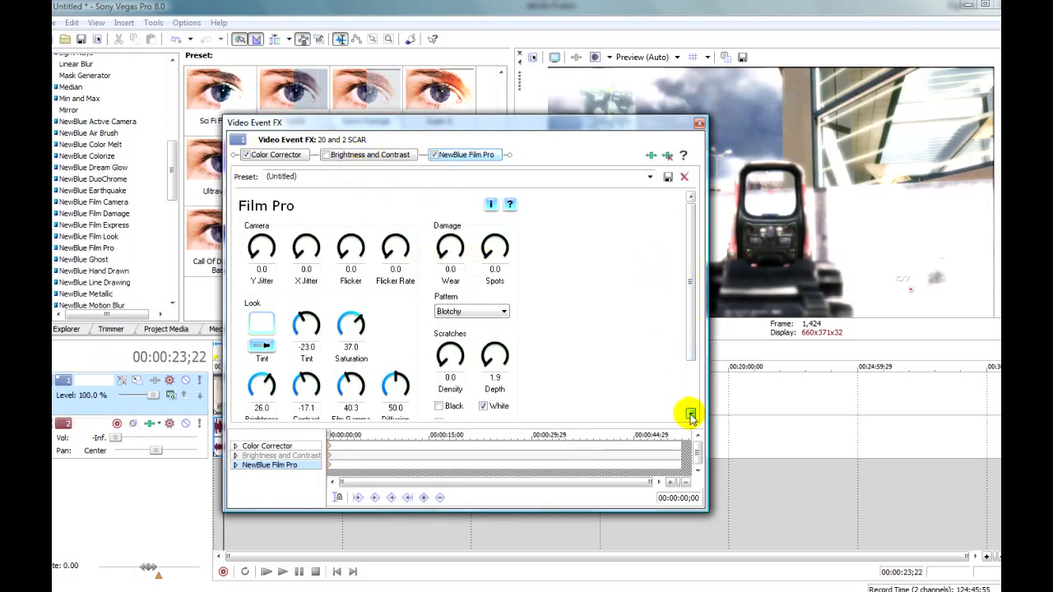
{"action": "left_click", "coordinate": [691, 413]}
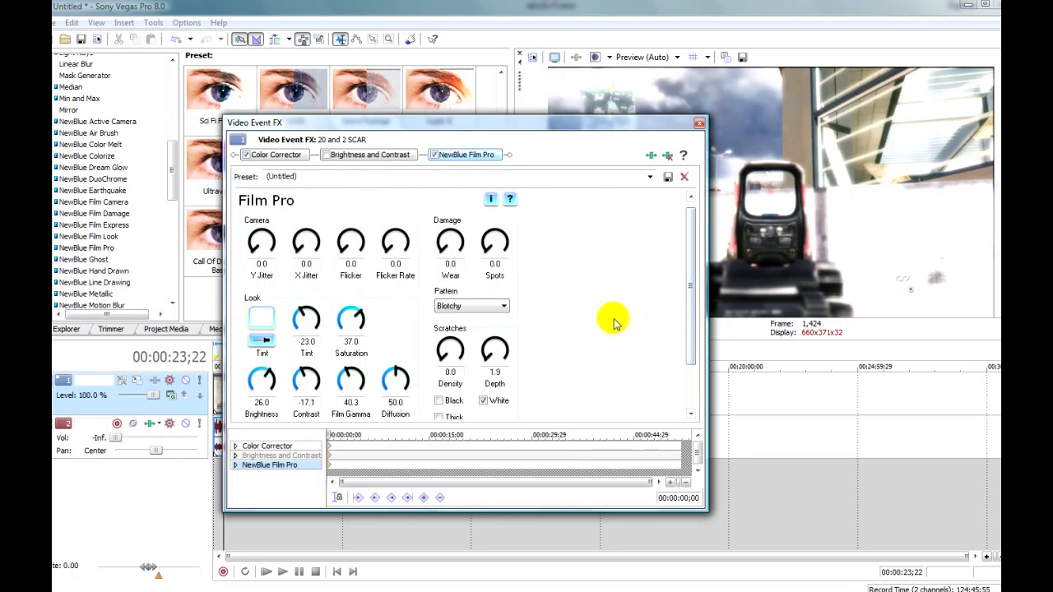
{"action": "left_click_drag", "start_coordinate": [536, 129], "coordinate": [434, 171]}
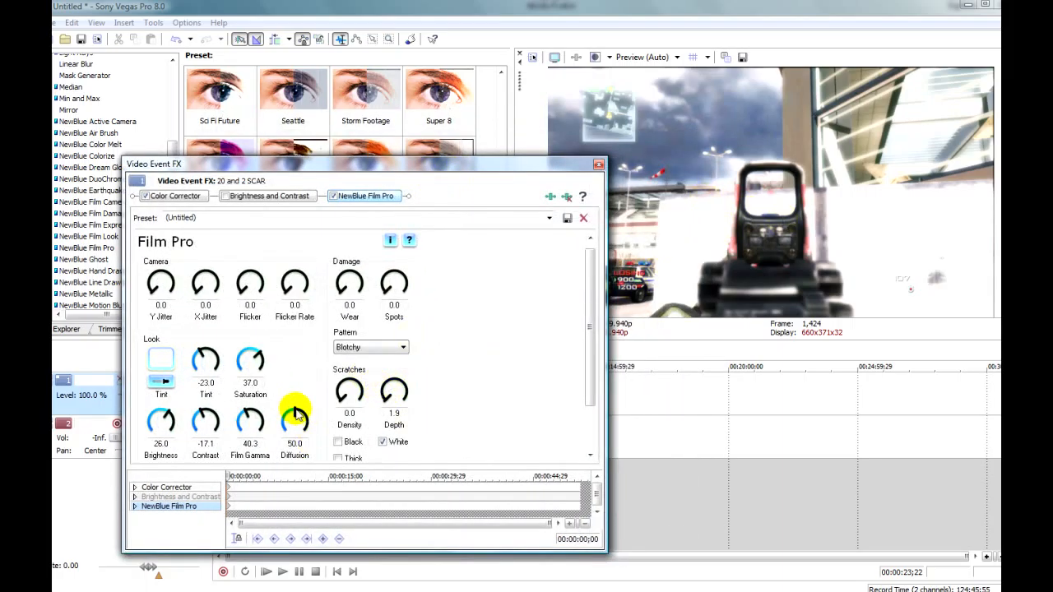
{"action": "left_click_drag", "start_coordinate": [294, 418], "coordinate": [287, 466]}
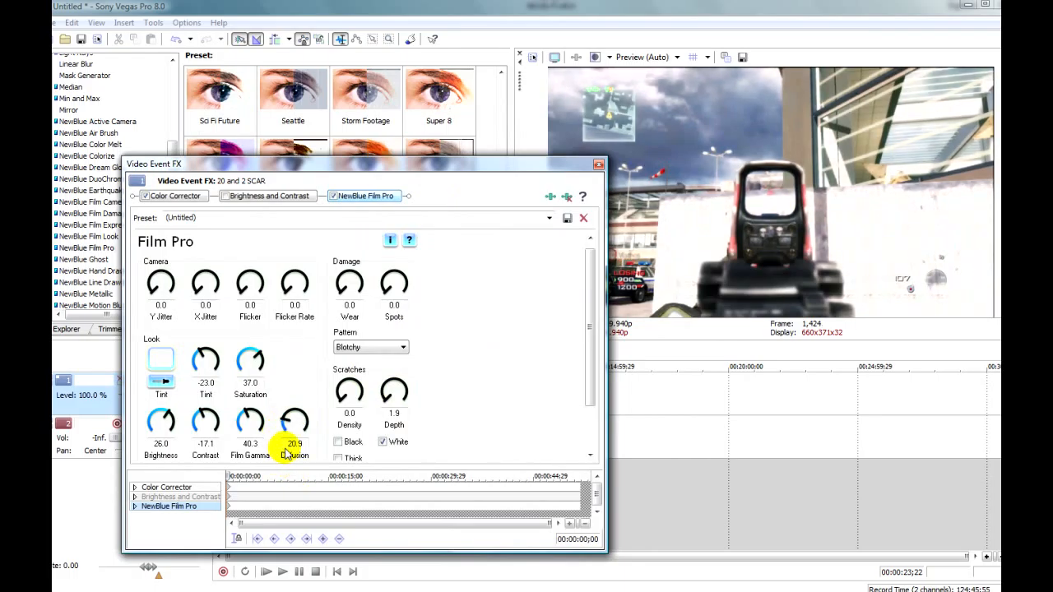
{"action": "left_click", "coordinate": [598, 165]}
Play the clip from the beginning to check the reduced diffusion, and pause it
{"action": "left_click", "coordinate": [335, 573]}
{"action": "left_click", "coordinate": [282, 571]}
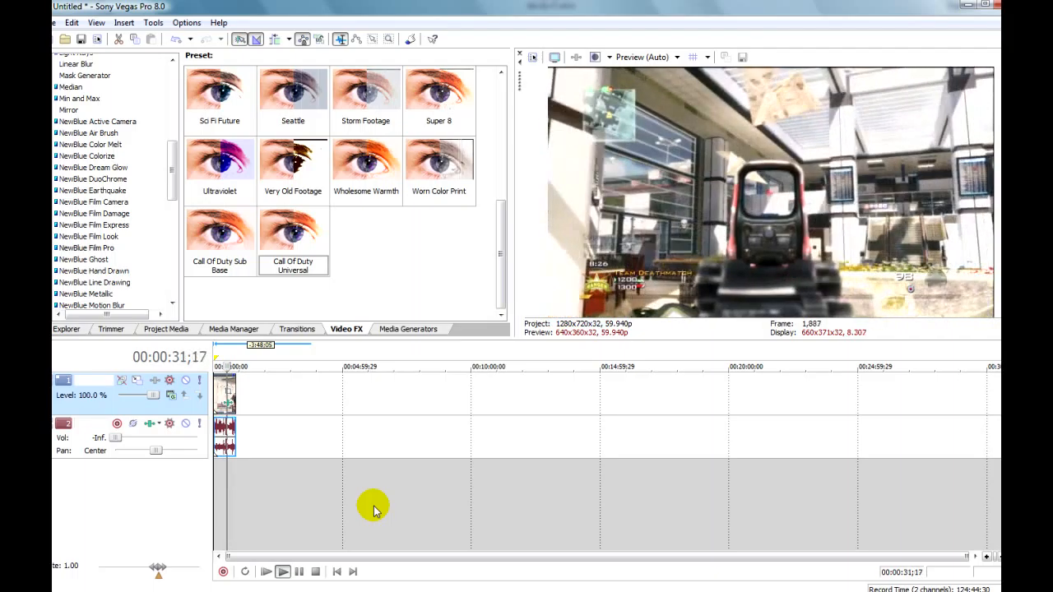
{"action": "left_click", "coordinate": [299, 571]}
Reopen the clip's NewBlue Film Pro effect and reduce Diffusion to about 17.5 and Saturation to about 10
{"action": "left_click_drag", "start_coordinate": [313, 245], "coordinate": [231, 404]}
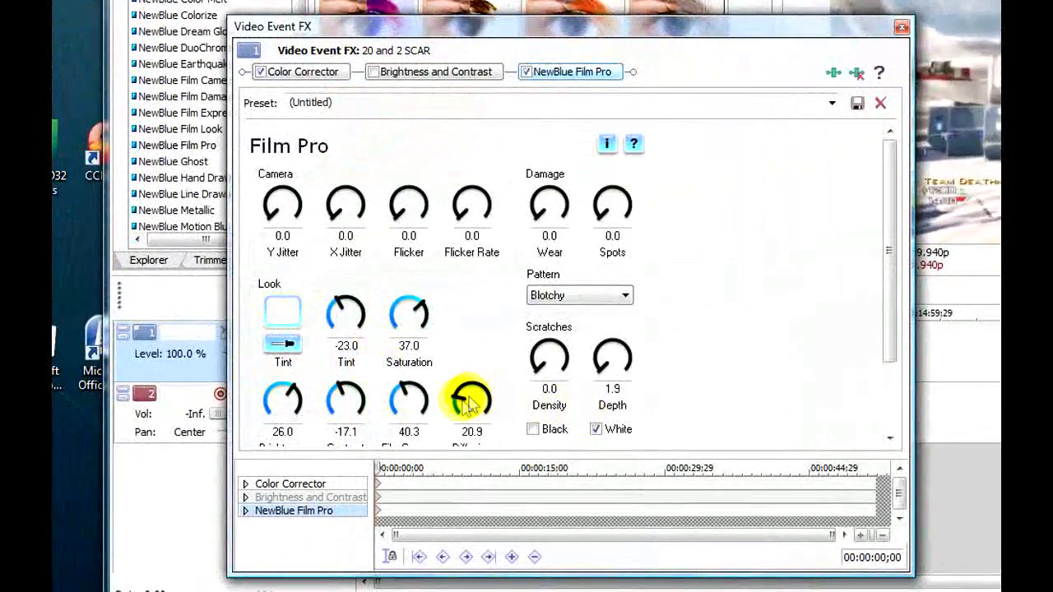
{"action": "left_click_drag", "start_coordinate": [471, 403], "coordinate": [463, 414]}
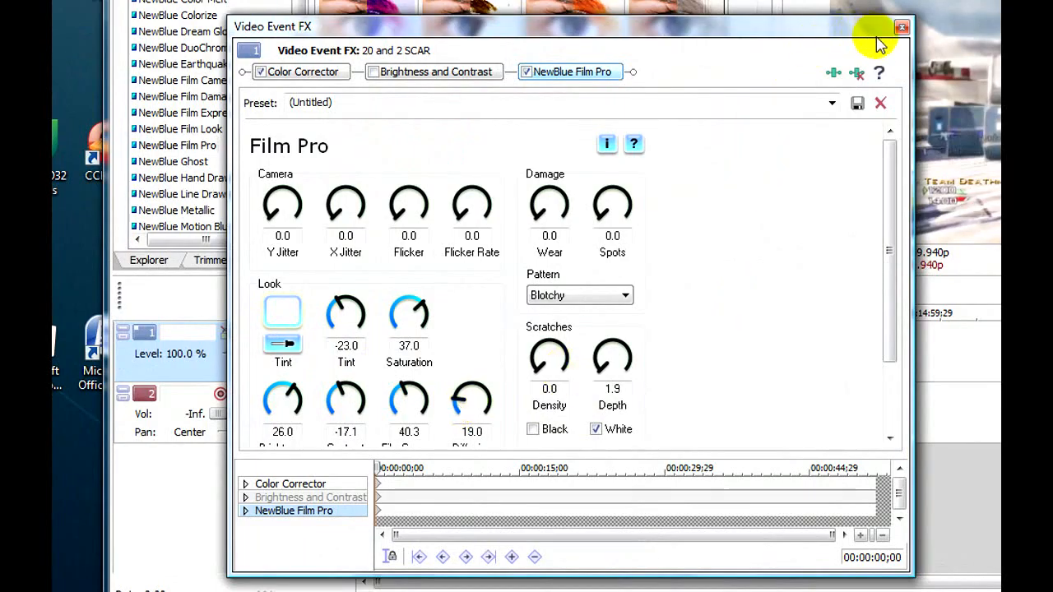
{"action": "left_click_drag", "start_coordinate": [890, 255], "coordinate": [890, 282]}
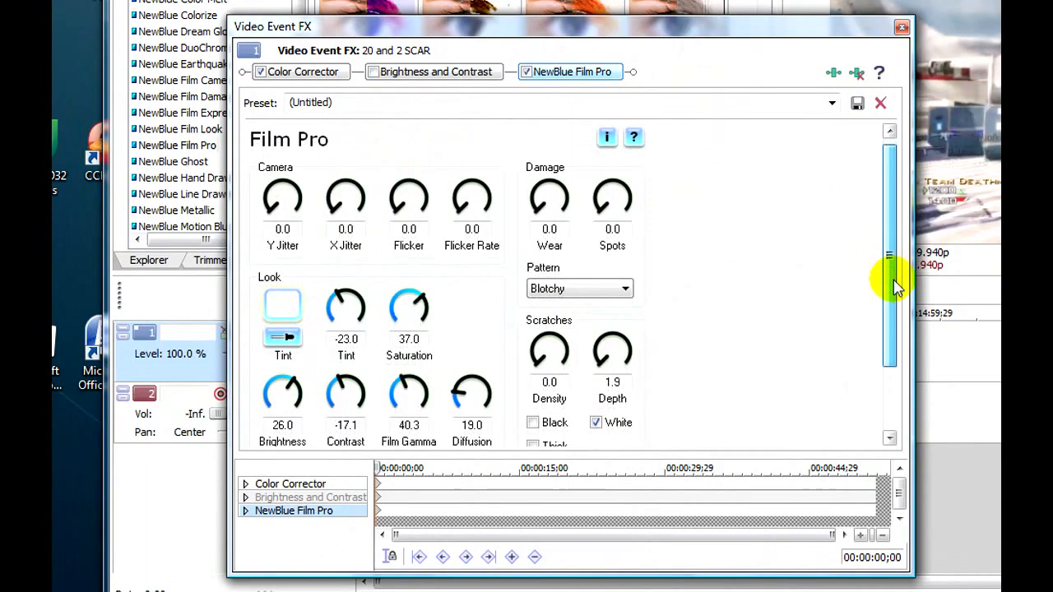
{"action": "left_click_drag", "start_coordinate": [420, 268], "coordinate": [444, 297]}
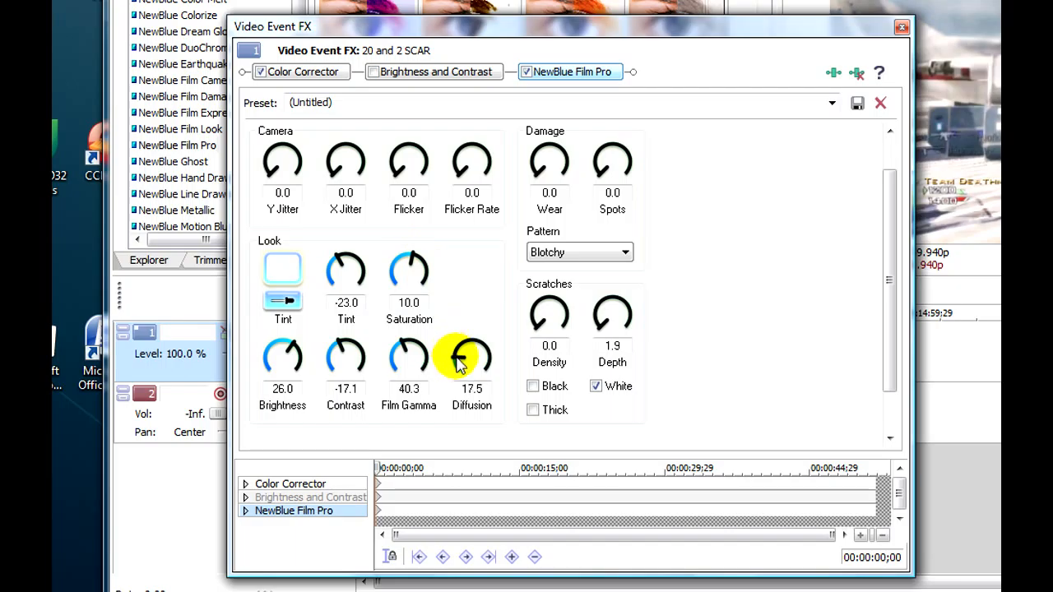
{"action": "mouse_move", "coordinate": [460, 370]}
{"action": "left_mouse_down"}
{"action": "mouse_move", "coordinate": [465, 380]}
{"action": "mouse_move", "coordinate": [465, 352]}
{"action": "mouse_move", "coordinate": [464, 372]}
{"action": "left_mouse_up"}
{"action": "mouse_move", "coordinate": [413, 269]}
{"action": "left_mouse_down"}
{"action": "mouse_move", "coordinate": [422, 271]}
{"action": "mouse_move", "coordinate": [417, 251]}
{"action": "left_mouse_up"}
{"action": "left_click", "coordinate": [901, 27]}
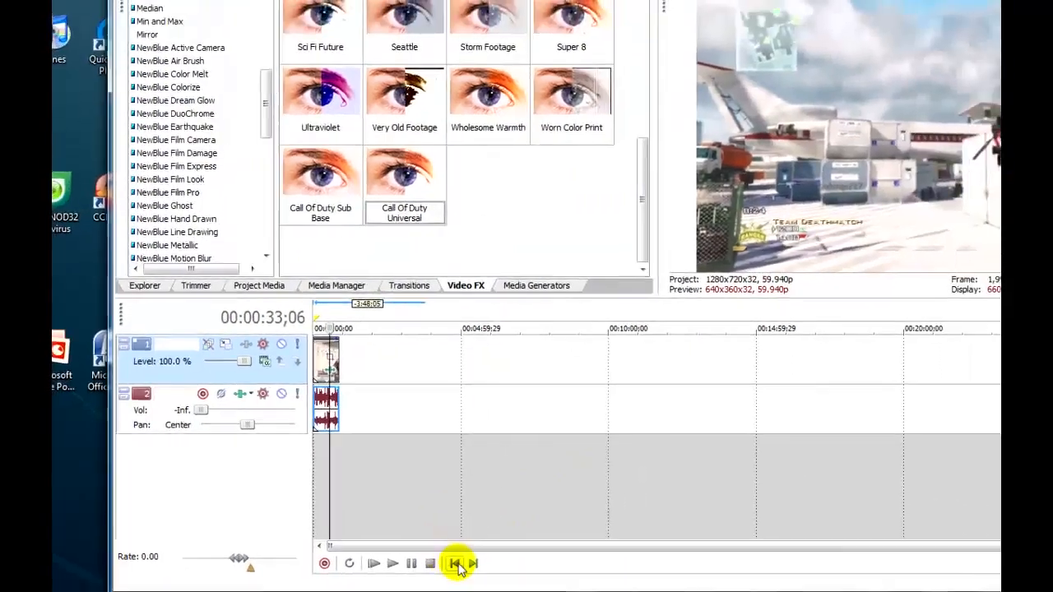
Play the clip from the start to review the adjusted colors, and return the playhead to the beginning
{"action": "left_click", "coordinate": [456, 564]}
{"action": "left_click", "coordinate": [393, 564]}
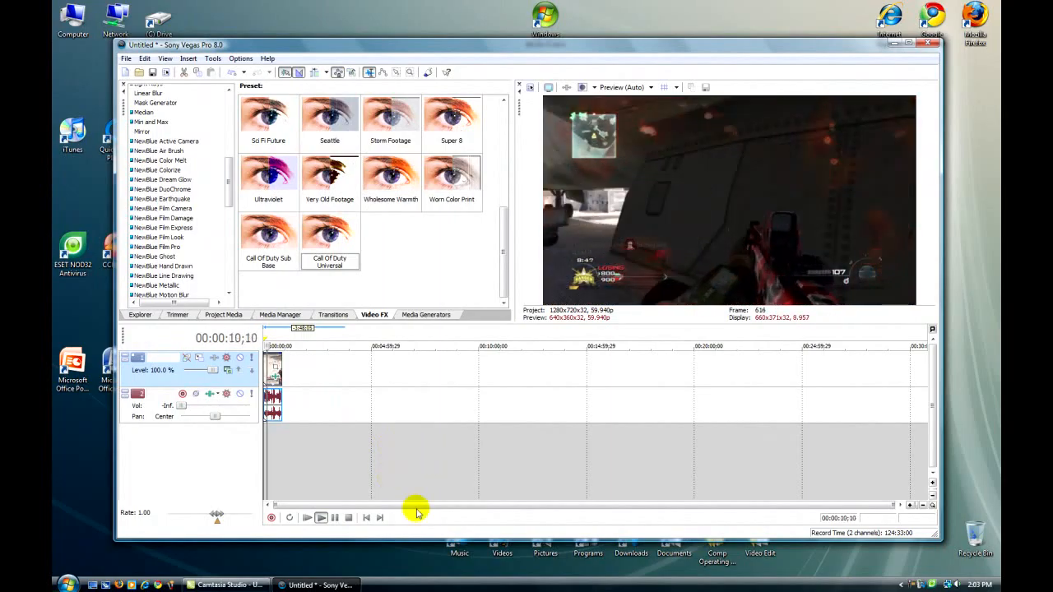
{"action": "left_click", "coordinate": [335, 517]}
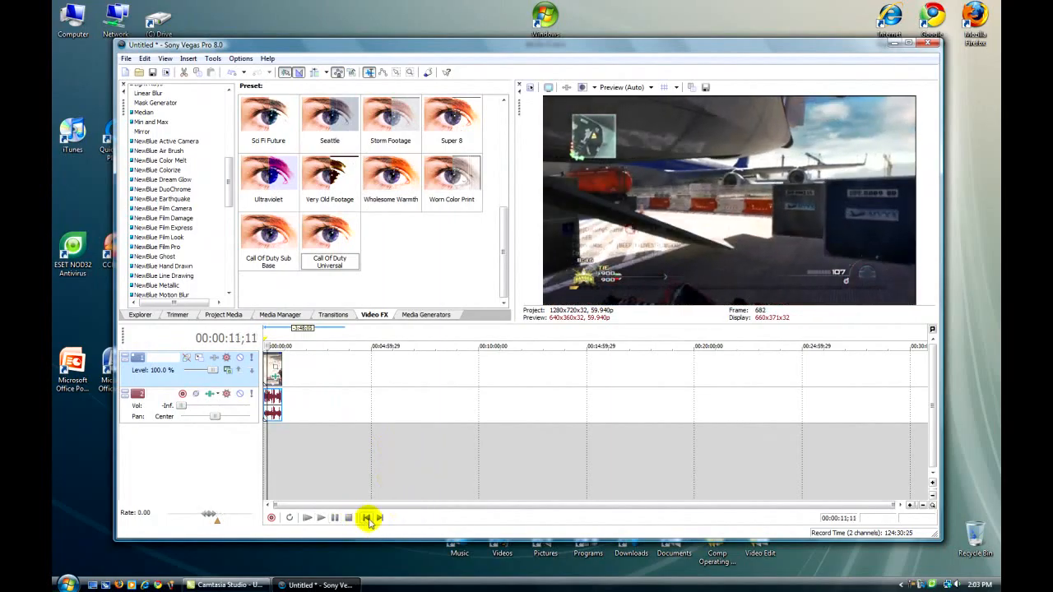
{"action": "left_click", "coordinate": [366, 518]}
Raise the audio track's volume to about -7.8 dB
{"action": "left_click_drag", "start_coordinate": [185, 409], "coordinate": [197, 410]}
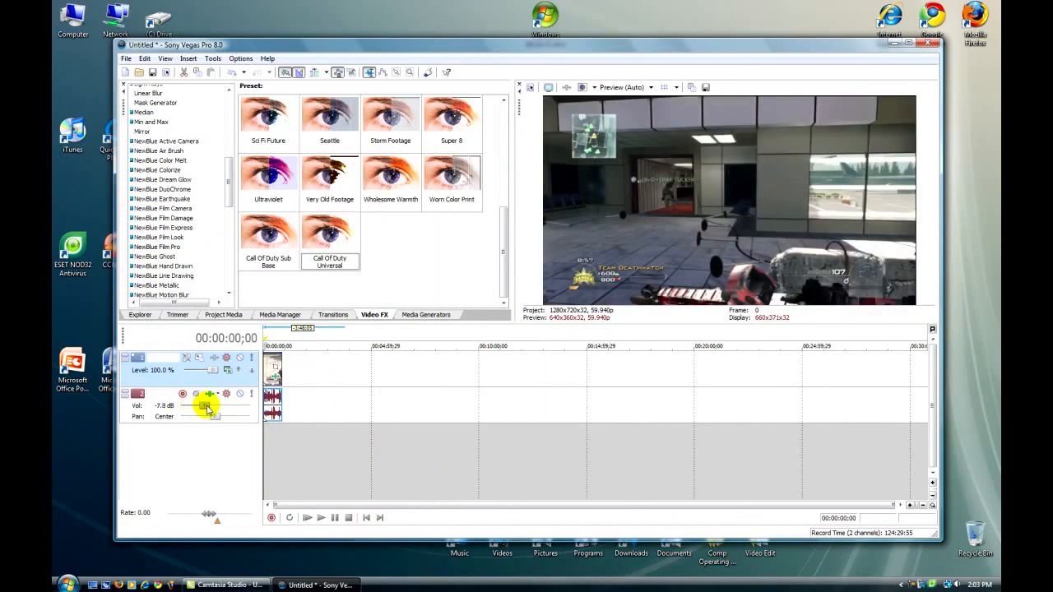
{"action": "left_click_drag", "start_coordinate": [225, 170], "coordinate": [227, 106]}
{"action": "left_click_drag", "start_coordinate": [417, 47], "coordinate": [418, 36]}
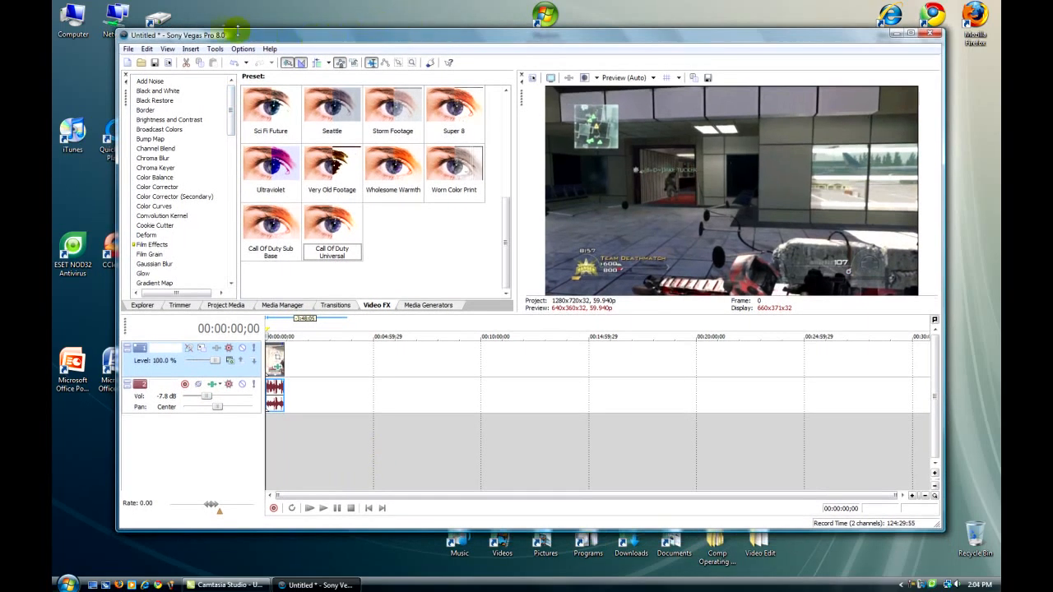
Open the Render As settings and choose MainConcept AVC/AAC (*.mp4) as the output file type
{"action": "left_click", "coordinate": [128, 50]}
{"action": "left_click", "coordinate": [130, 120]}
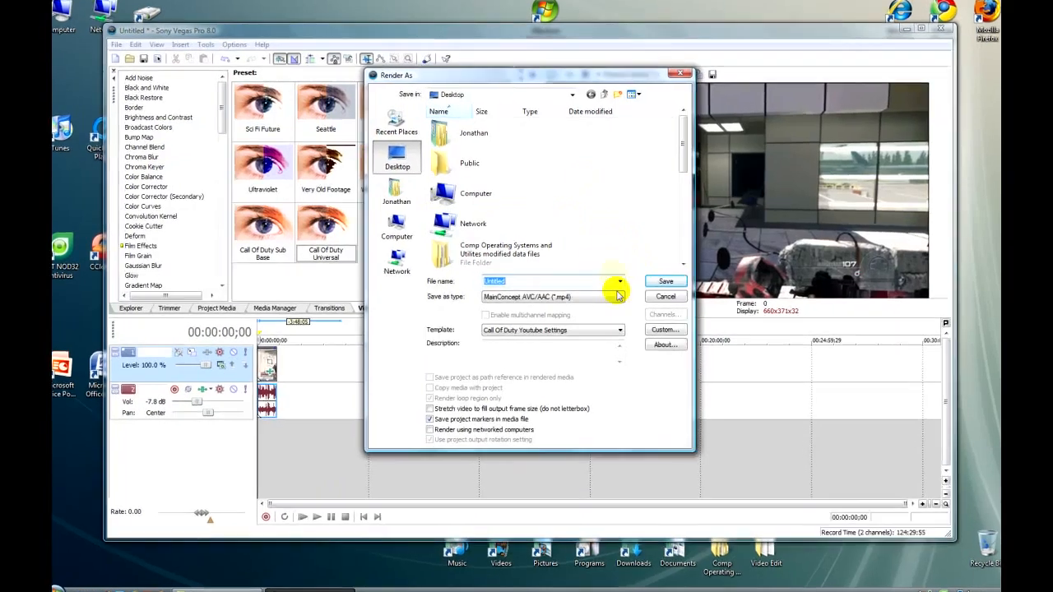
{"action": "left_click", "coordinate": [615, 293]}
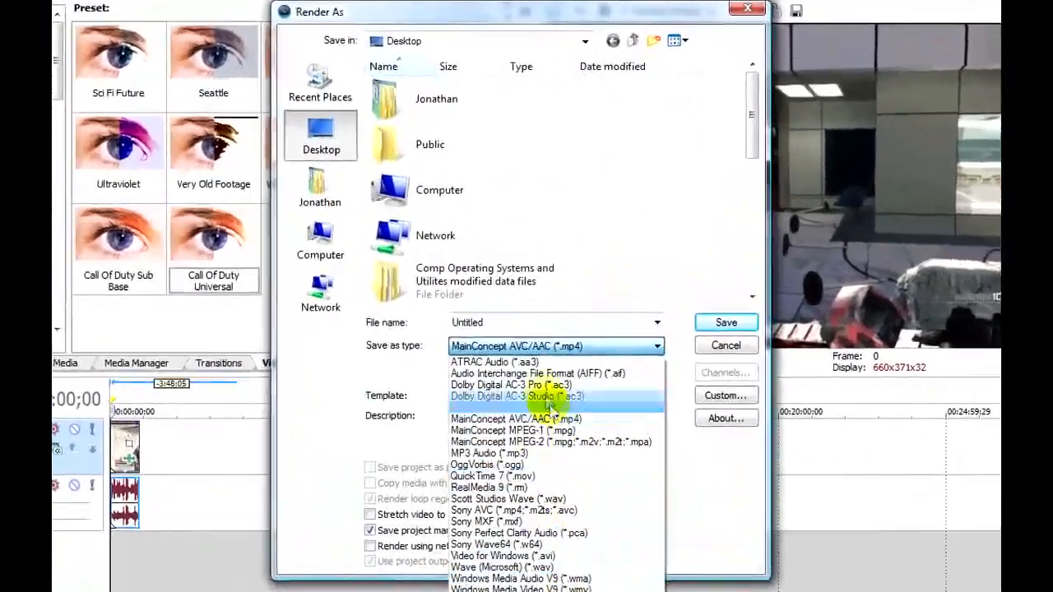
{"action": "left_click", "coordinate": [547, 421]}
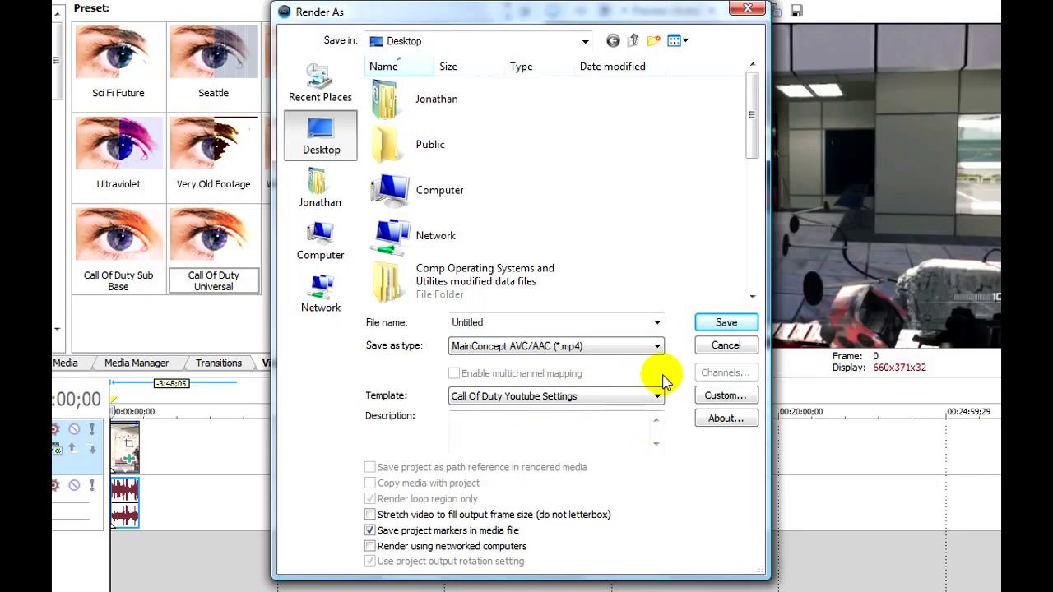
Open the Call Of Duty Youtube Settings template for customizing and choose Best as the video rendering quality
{"action": "left_click", "coordinate": [716, 402]}
{"action": "left_click_drag", "start_coordinate": [612, 45], "coordinate": [269, 95]}
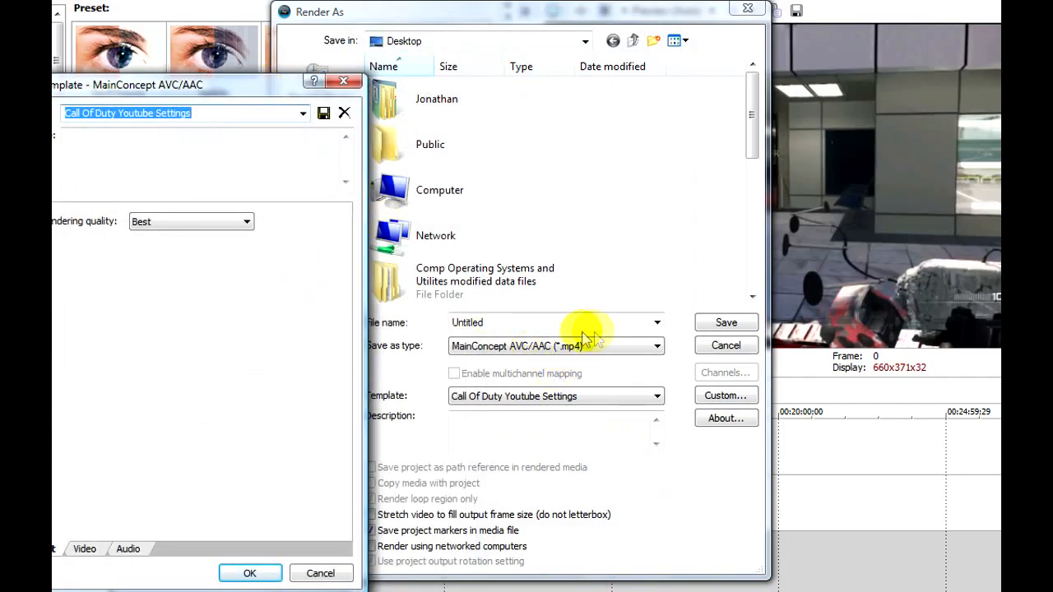
{"action": "left_click_drag", "start_coordinate": [219, 86], "coordinate": [521, 85]}
{"action": "left_click", "coordinate": [576, 108]}
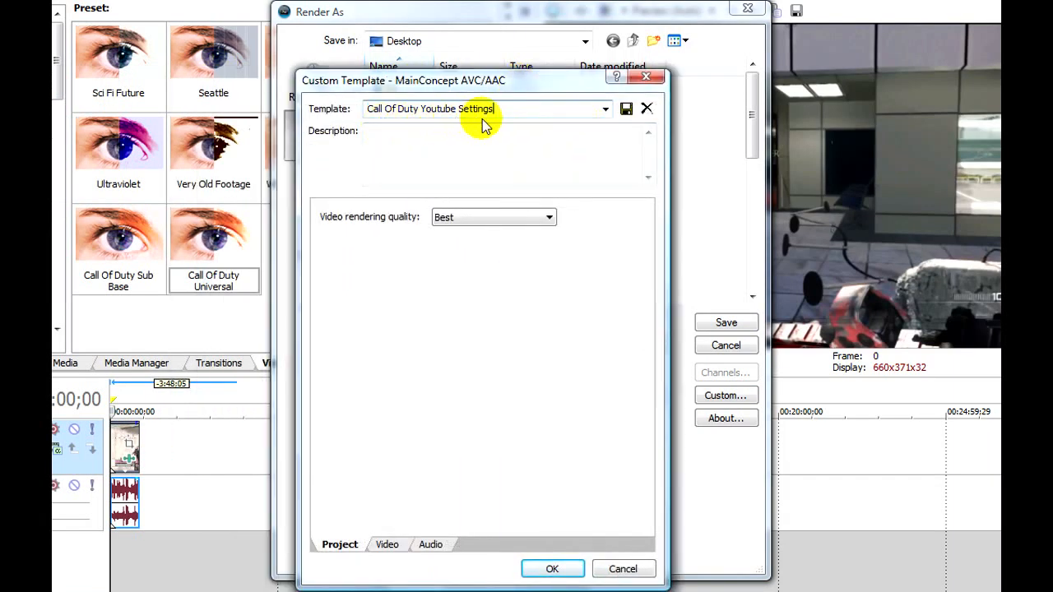
{"action": "left_click", "coordinate": [511, 168]}
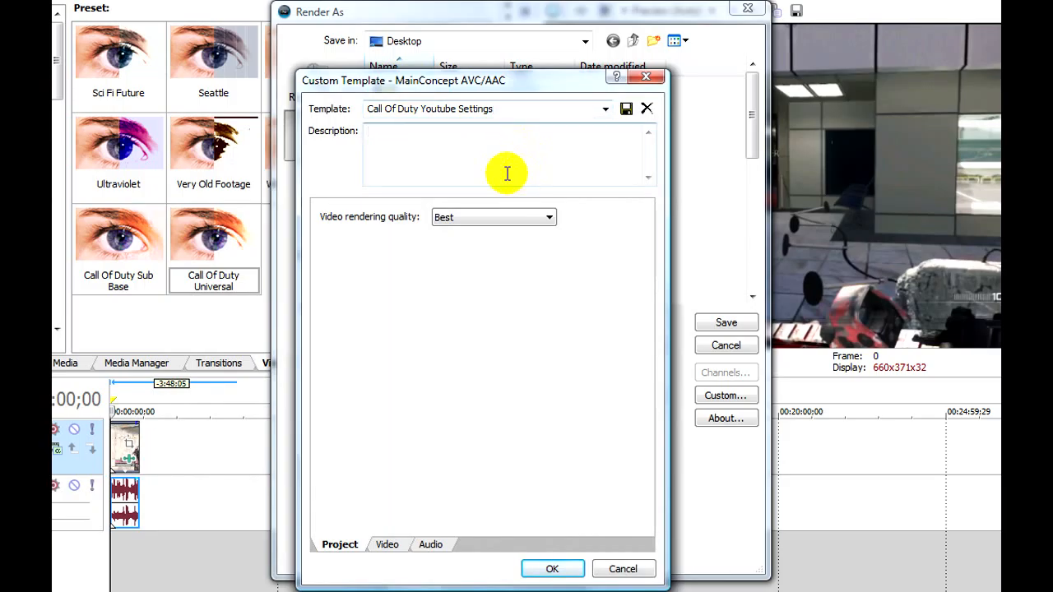
{"action": "left_click", "coordinate": [498, 218]}
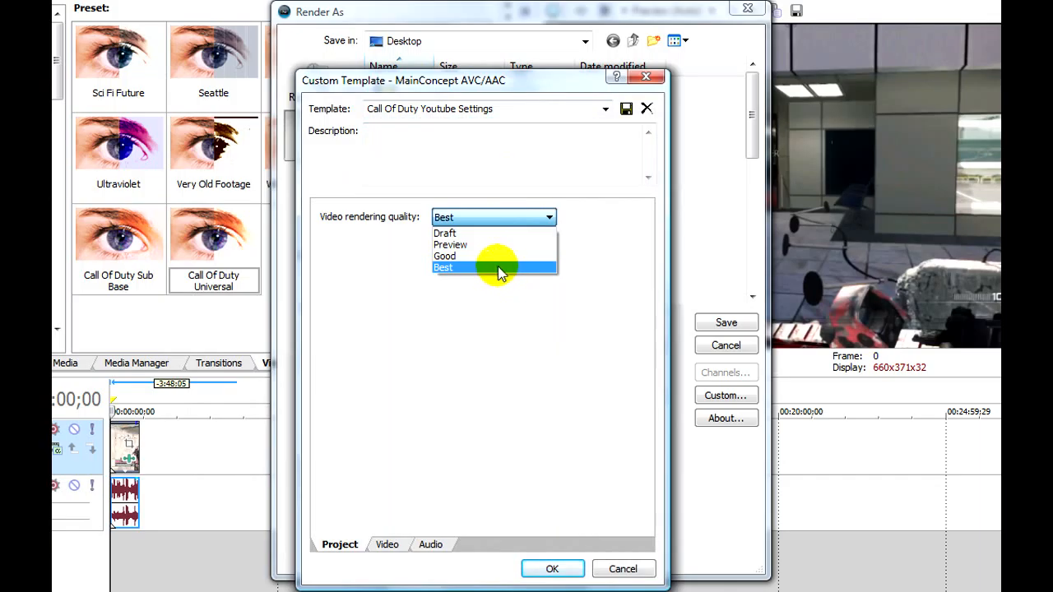
{"action": "left_click", "coordinate": [498, 267]}
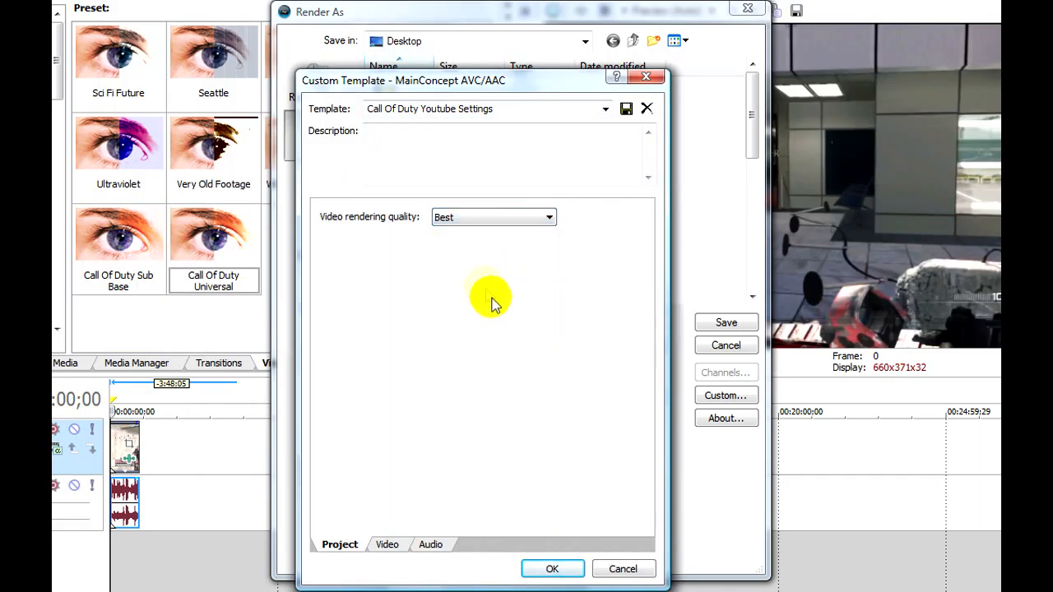
Check the width and height of the custom frame size in the template's video settings
{"action": "left_click", "coordinate": [388, 545]}
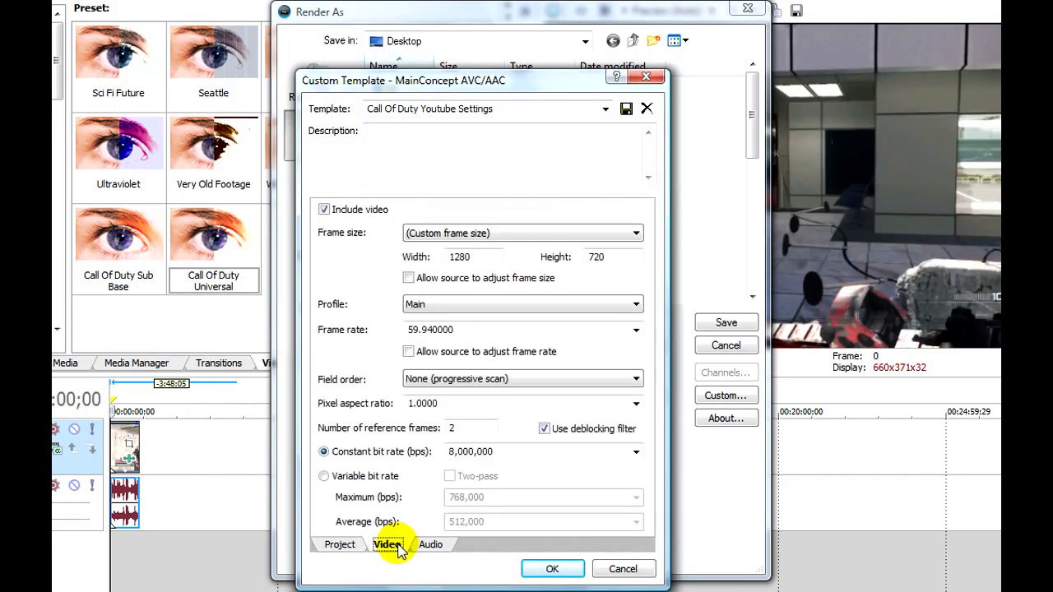
{"action": "left_click_drag", "start_coordinate": [510, 81], "coordinate": [547, 47]}
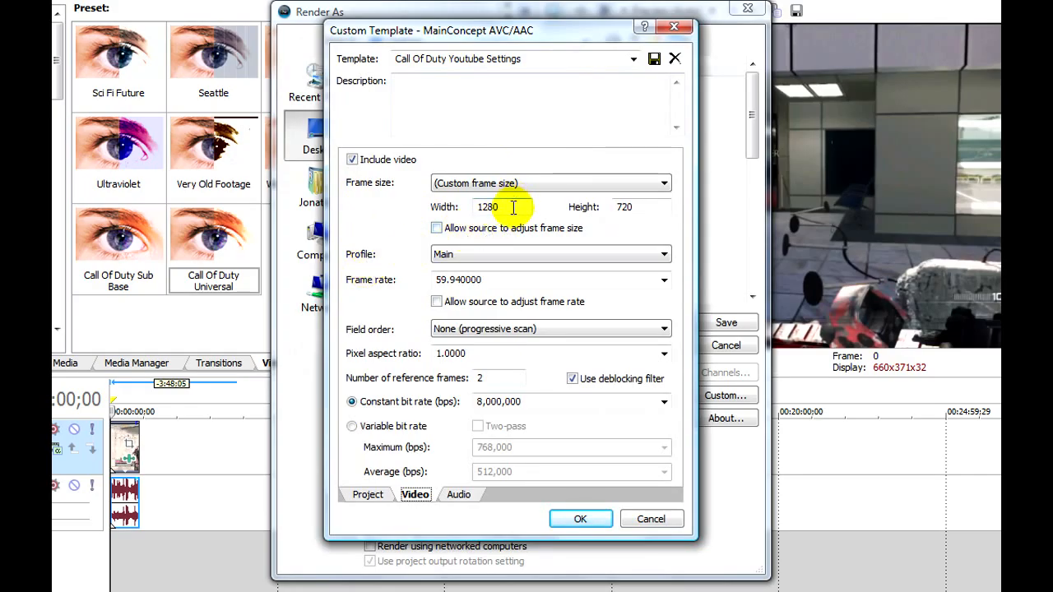
{"action": "left_click_drag", "start_coordinate": [529, 211], "coordinate": [416, 211]}
{"action": "key", "text": "Tab"}
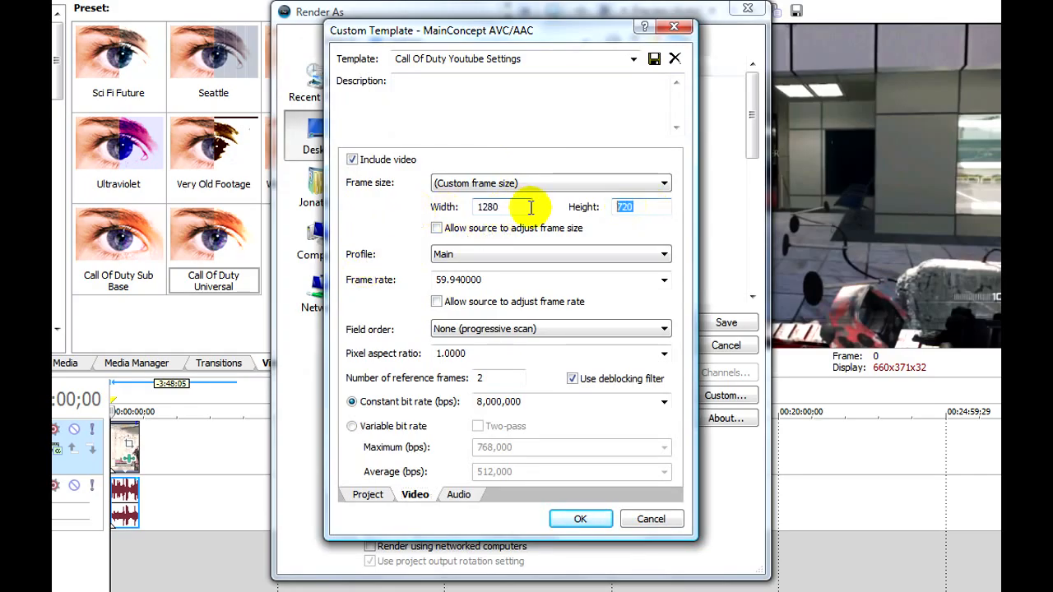
{"action": "left_click", "coordinate": [625, 208]}
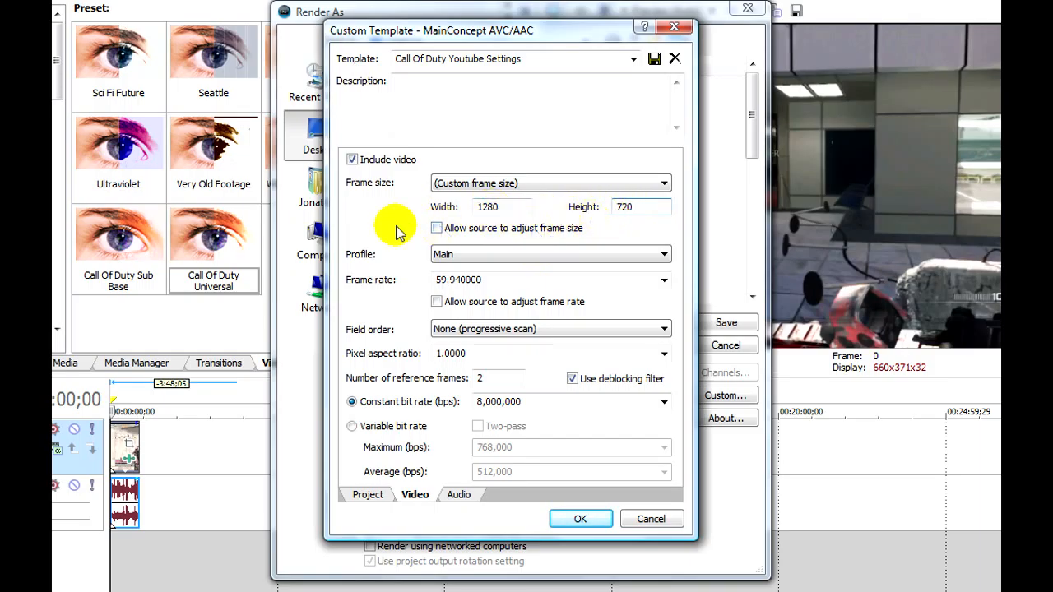
Select the Main profile and None (progressive scan) field order, and check the number of reference frames
{"action": "left_click", "coordinate": [476, 257]}
{"action": "left_click", "coordinate": [480, 258]}
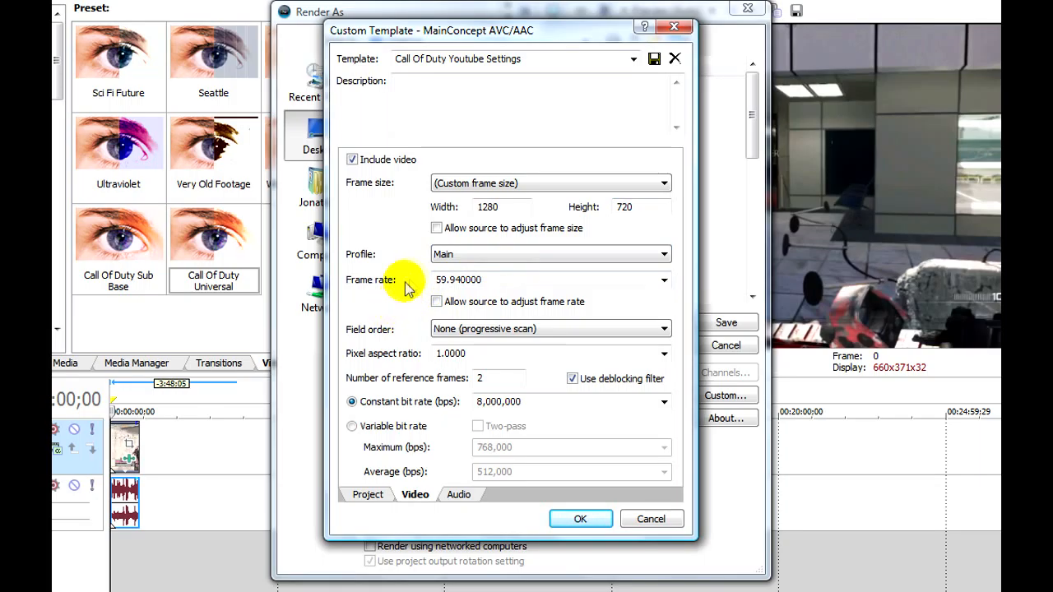
{"action": "left_click", "coordinate": [481, 329]}
{"action": "left_click", "coordinate": [482, 339]}
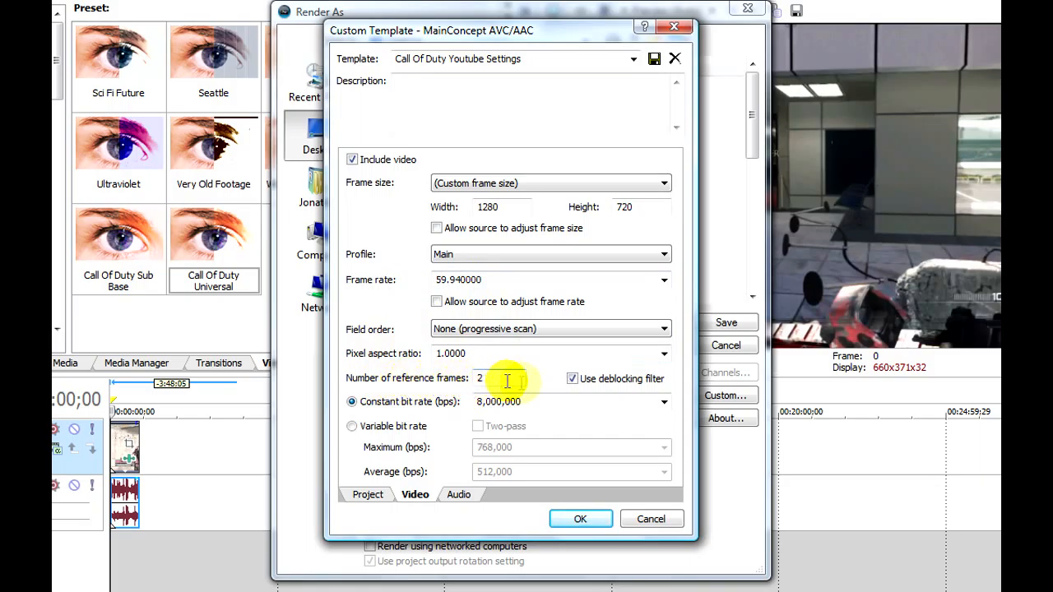
{"action": "left_click_drag", "start_coordinate": [485, 378], "coordinate": [451, 386]}
{"action": "left_click", "coordinate": [493, 380]}
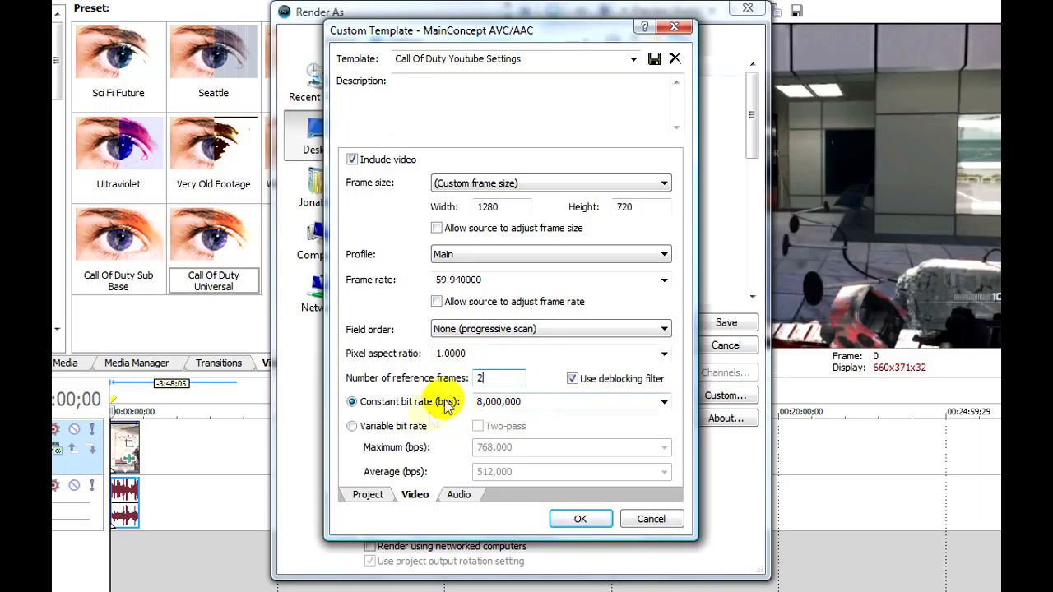
Review the template's audio sample rate and bit rate, and return to its project settings
{"action": "left_click", "coordinate": [461, 496]}
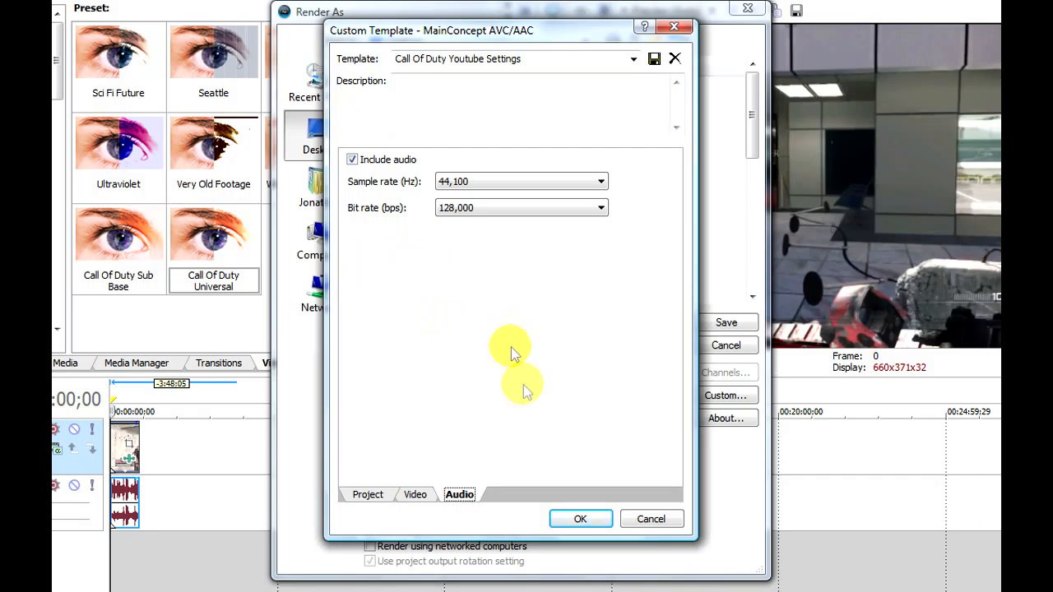
{"action": "left_click", "coordinate": [414, 499]}
{"action": "left_click", "coordinate": [366, 496]}
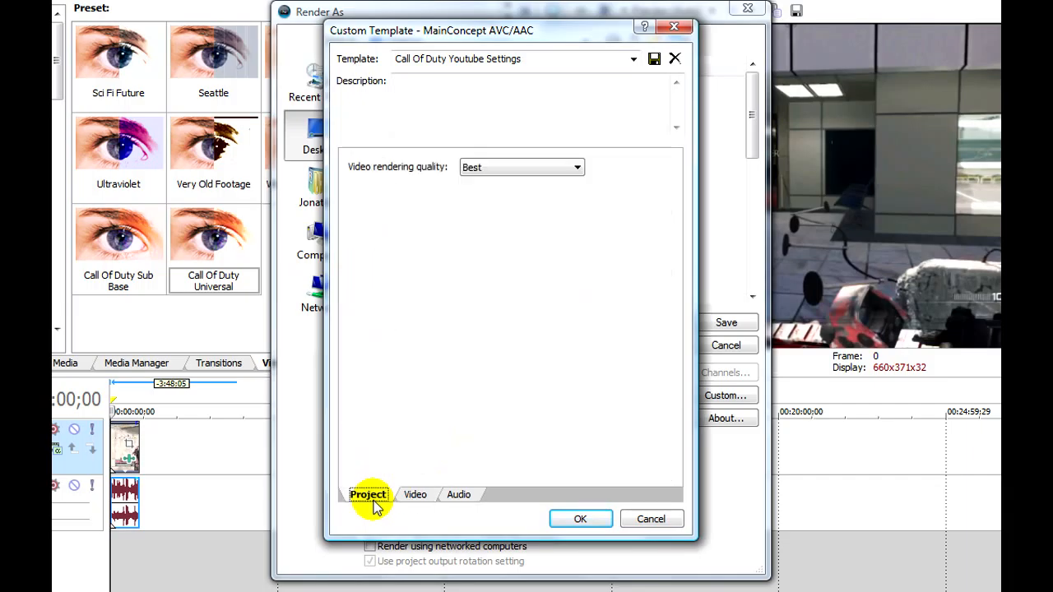
Recheck the template's video, audio and project settings, and close the custom template window
{"action": "left_click", "coordinate": [419, 496]}
{"action": "left_click", "coordinate": [457, 495]}
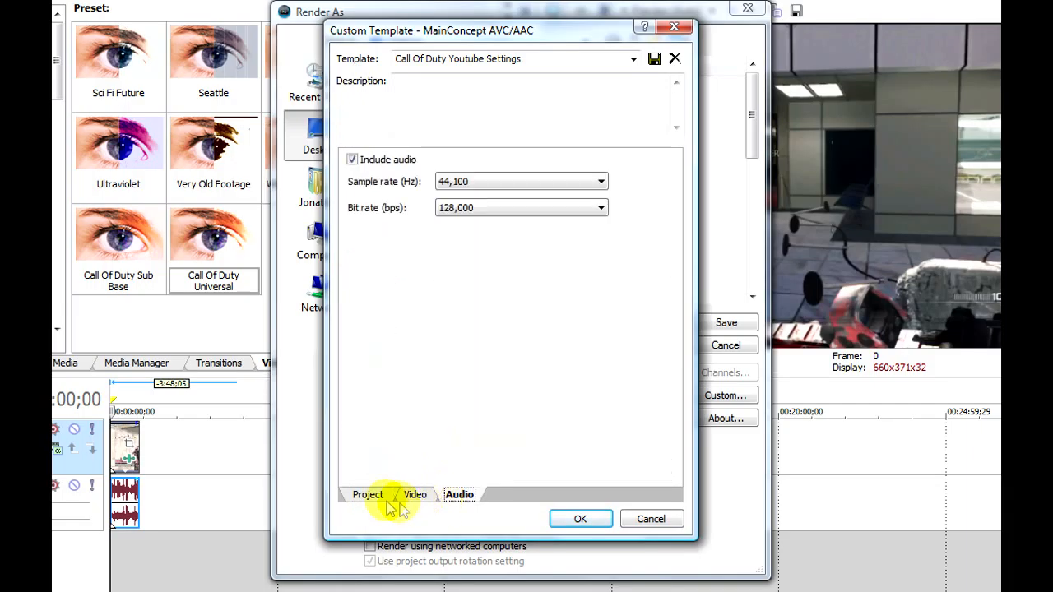
{"action": "left_click", "coordinate": [368, 495]}
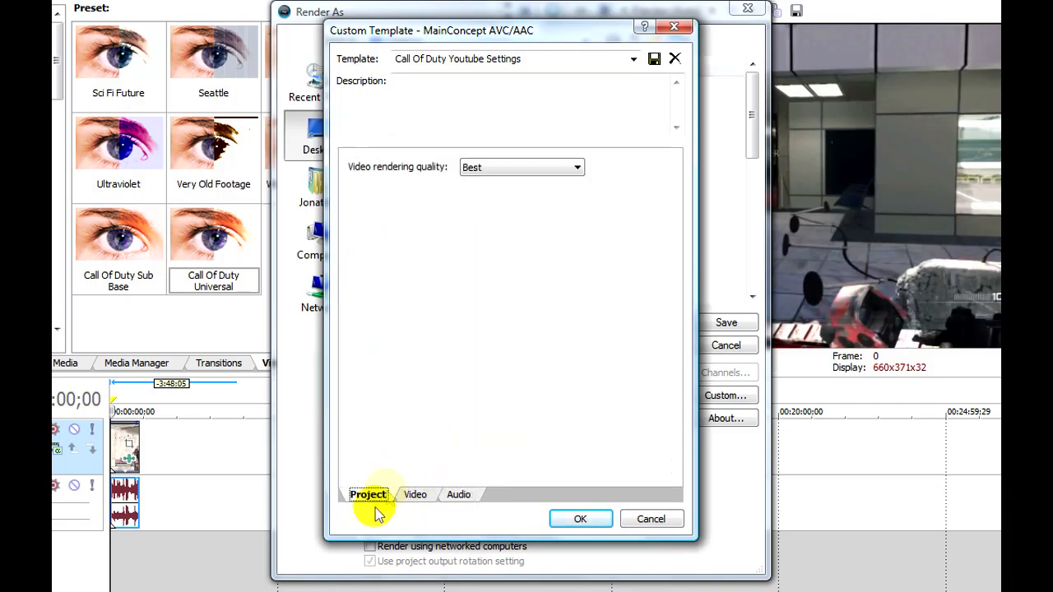
{"action": "left_click", "coordinate": [594, 59]}
{"action": "left_click", "coordinate": [584, 96]}
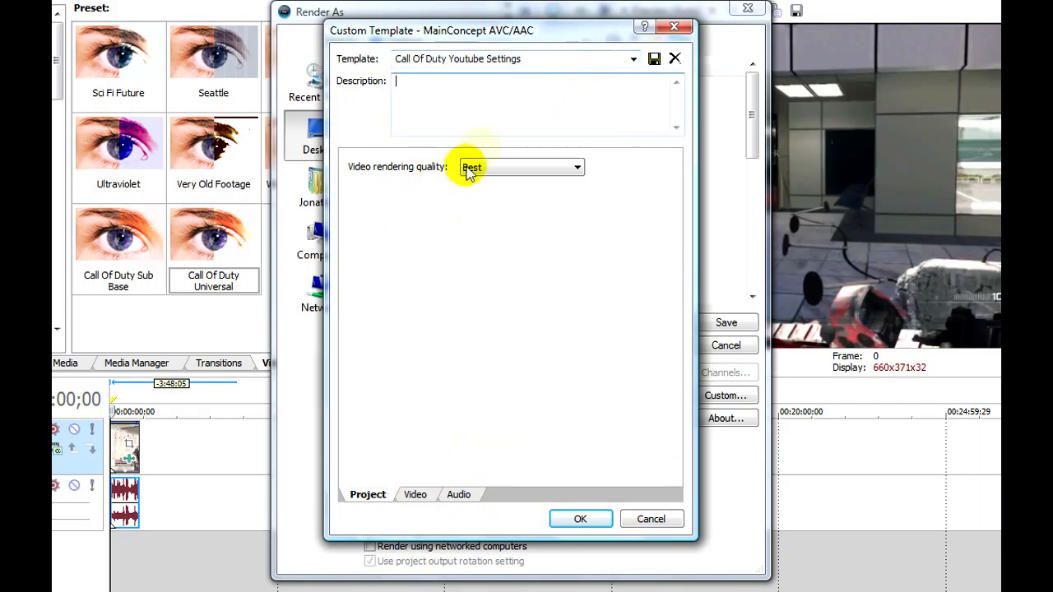
{"action": "left_click_drag", "start_coordinate": [554, 31], "coordinate": [568, 70]}
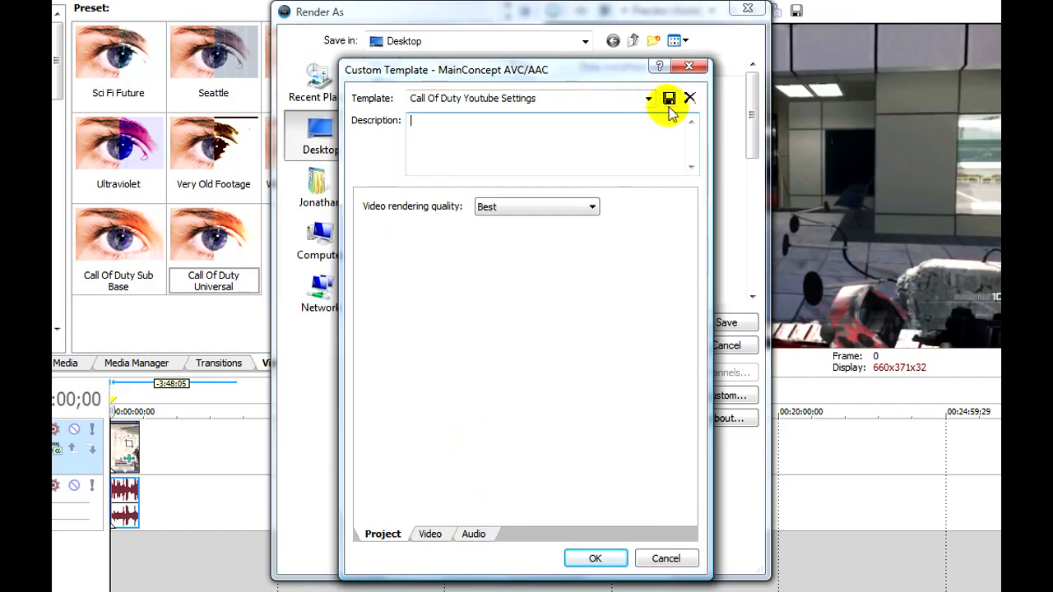
{"action": "left_click", "coordinate": [689, 66]}
Review the available MainConcept AVC/AAC render templates, keeping Call Of Duty Youtube Settings selected
{"action": "left_click", "coordinate": [655, 397]}
{"action": "left_click", "coordinate": [655, 399]}
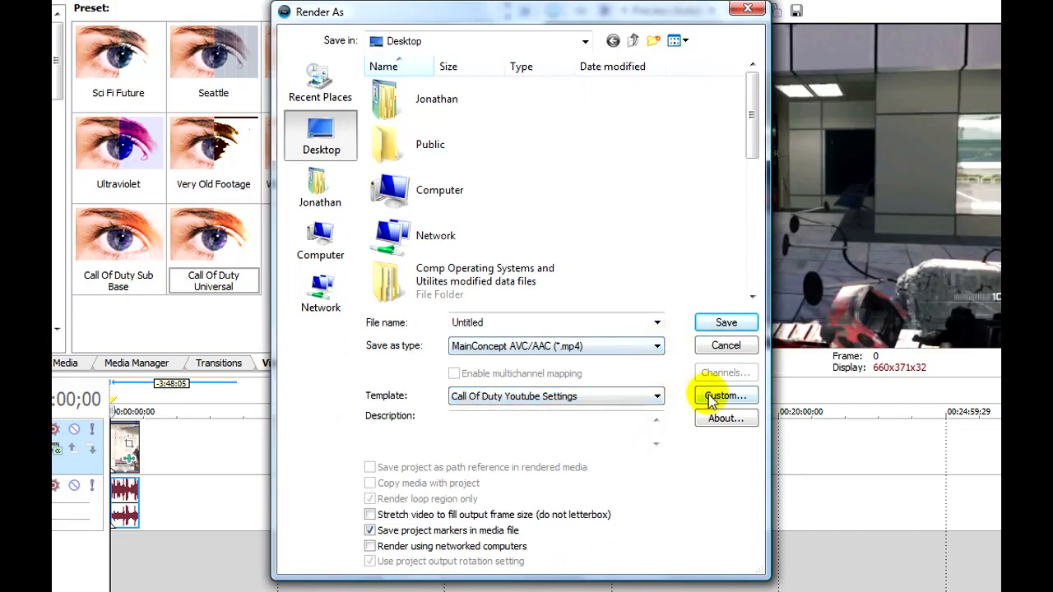
{"action": "left_click", "coordinate": [545, 396]}
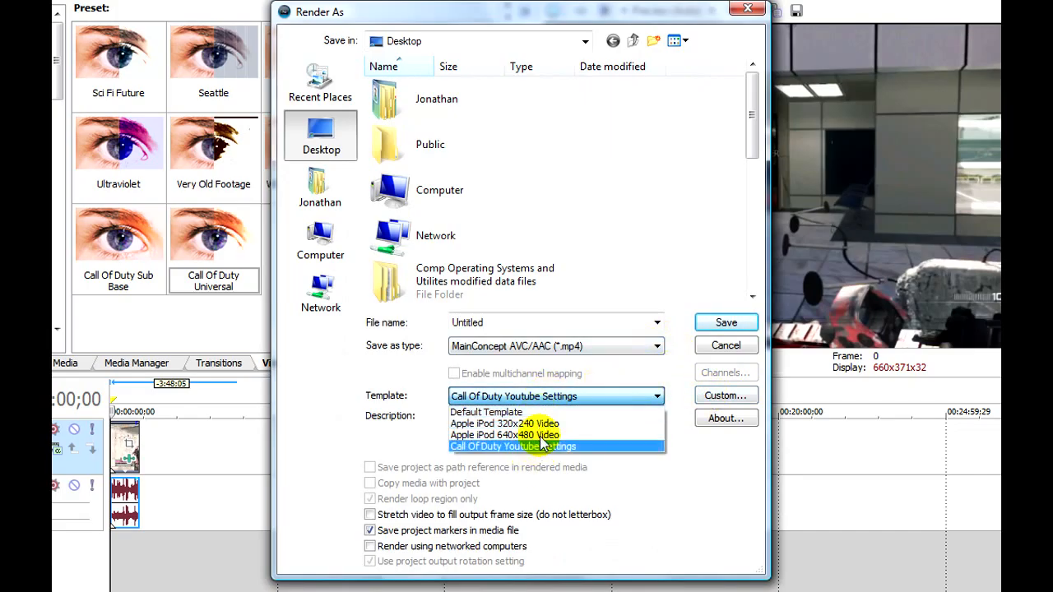
{"action": "left_click", "coordinate": [646, 499]}
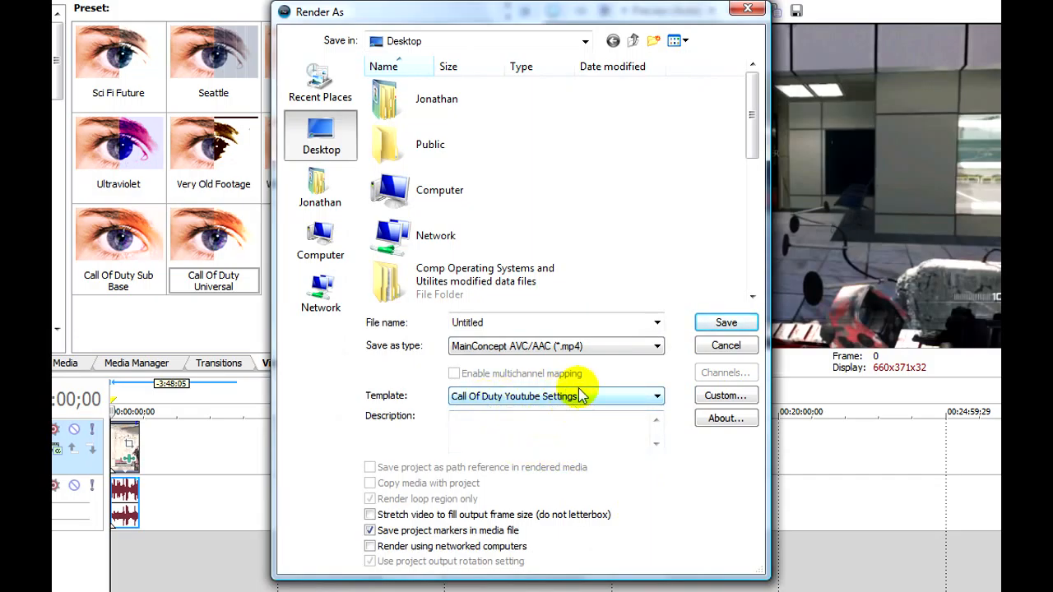
Start rendering the project to the desktop as an MP4 named Test, and cancel the render
{"action": "left_click", "coordinate": [544, 322]}
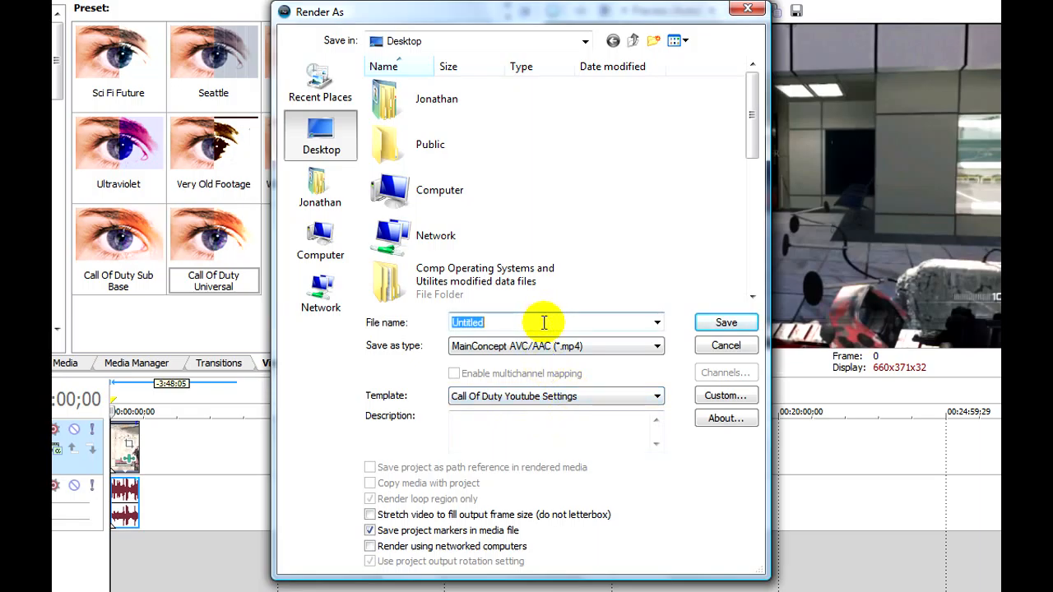
{"action": "type", "text": "Test"}
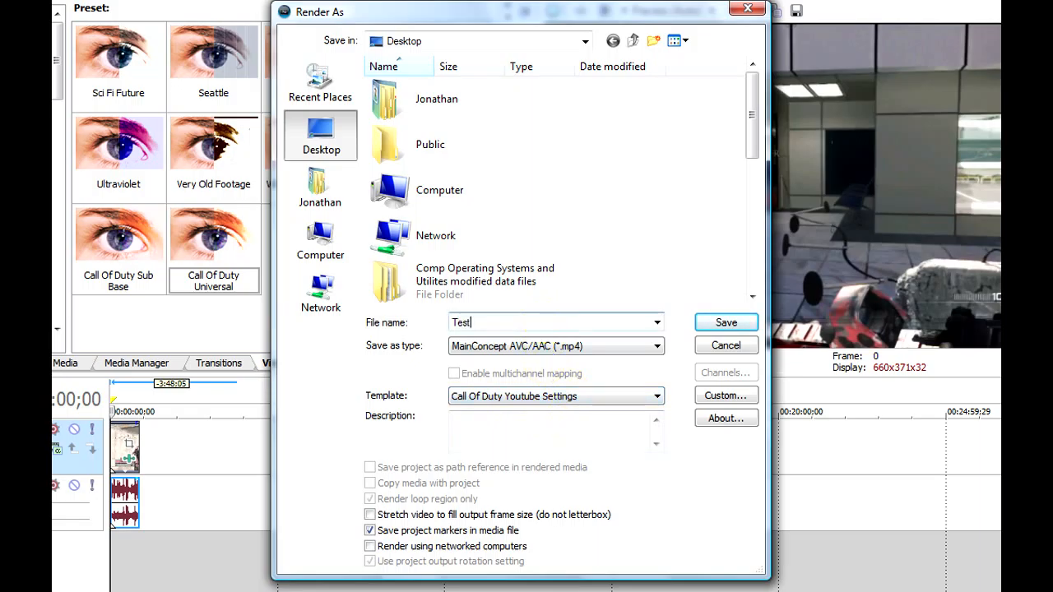
{"action": "left_click", "coordinate": [724, 326]}
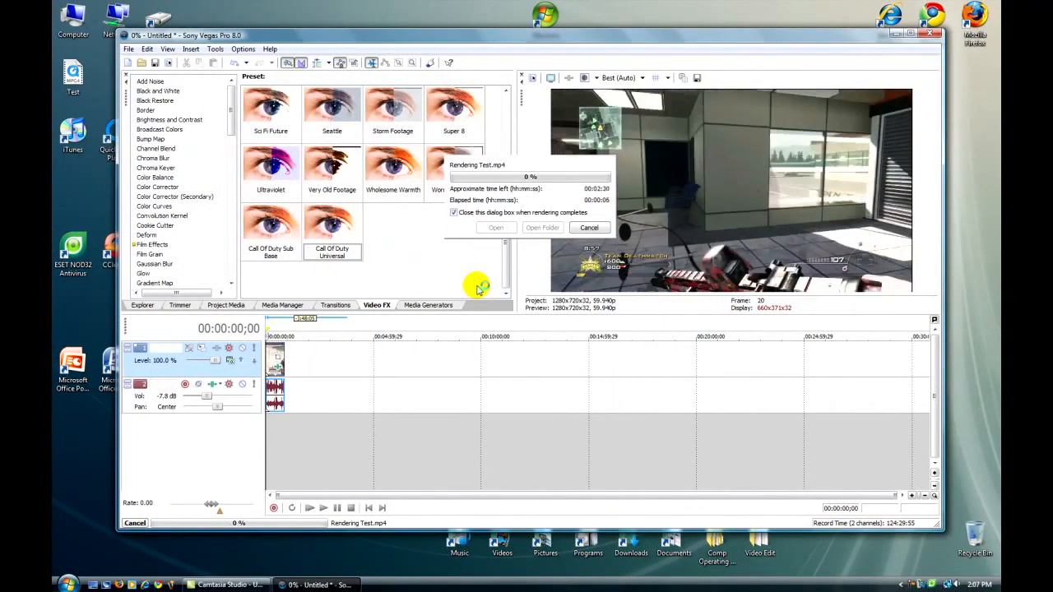
{"action": "key", "text": "Escape"}
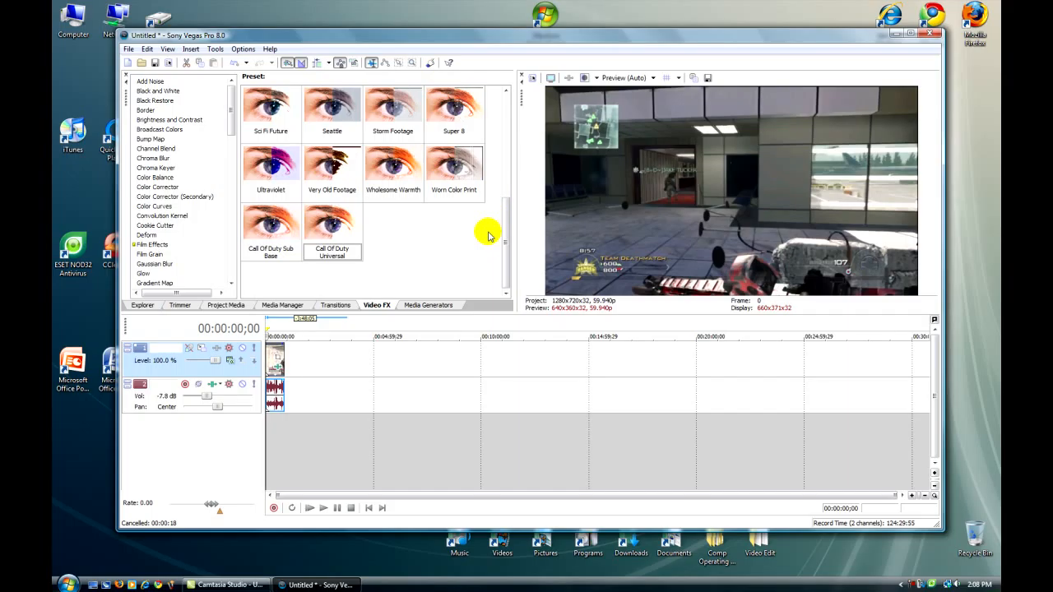
{"action": "mouse_move", "coordinate": [501, 258]}
{"action": "left_mouse_down"}
{"action": "mouse_move", "coordinate": [527, 121]}
{"action": "mouse_move", "coordinate": [498, 251]}
{"action": "left_mouse_up"}
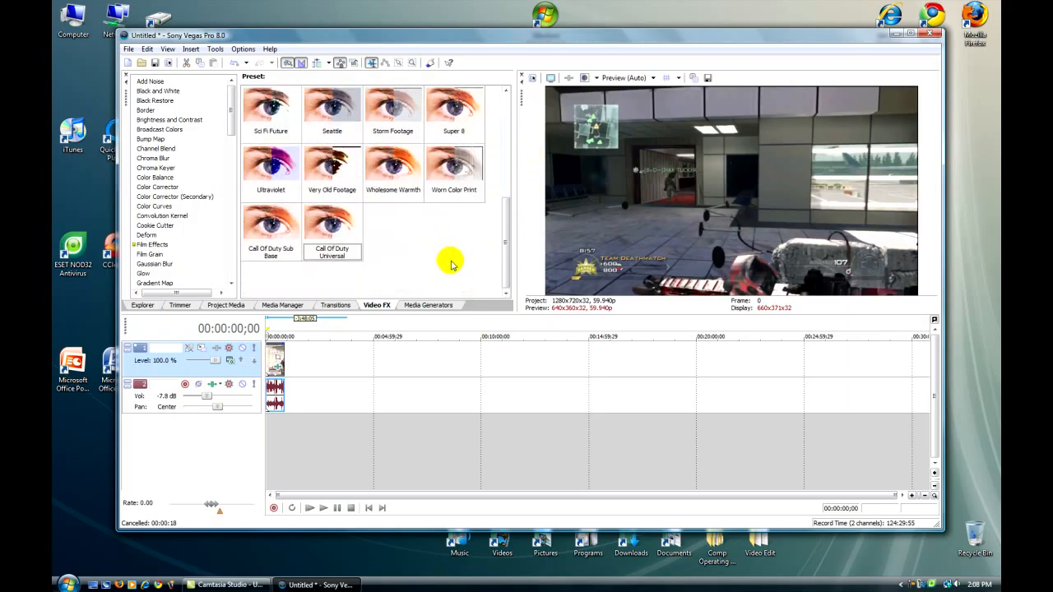